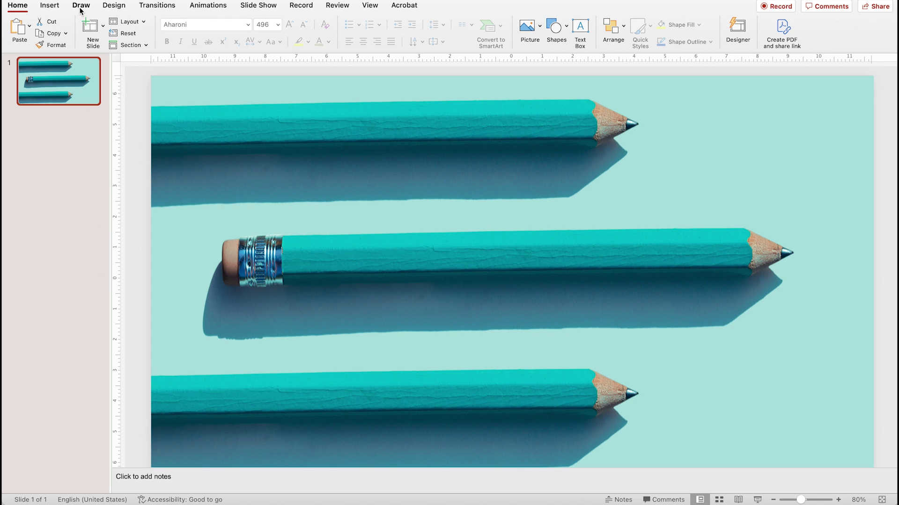
Activate the pink pen on the Draw tab after checking its thickness and colour options.
left_click(80, 7)
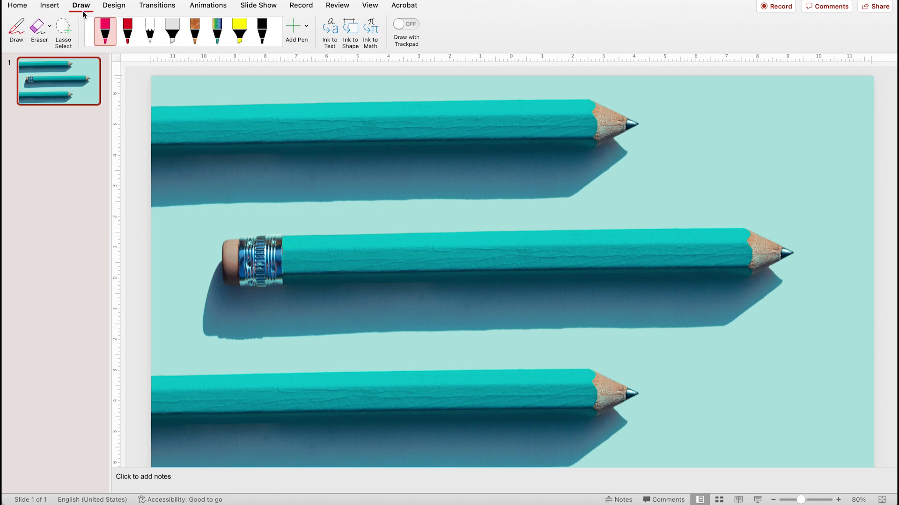
left_click(106, 43)
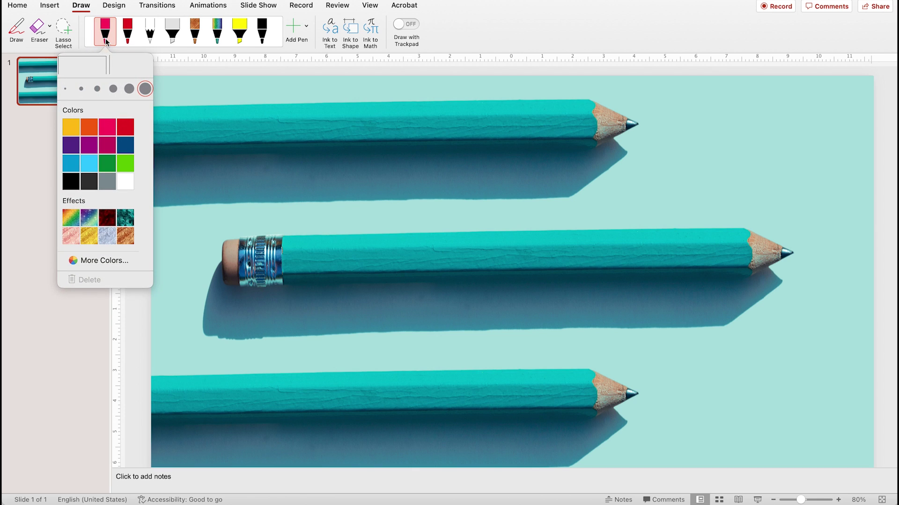
left_click(106, 42)
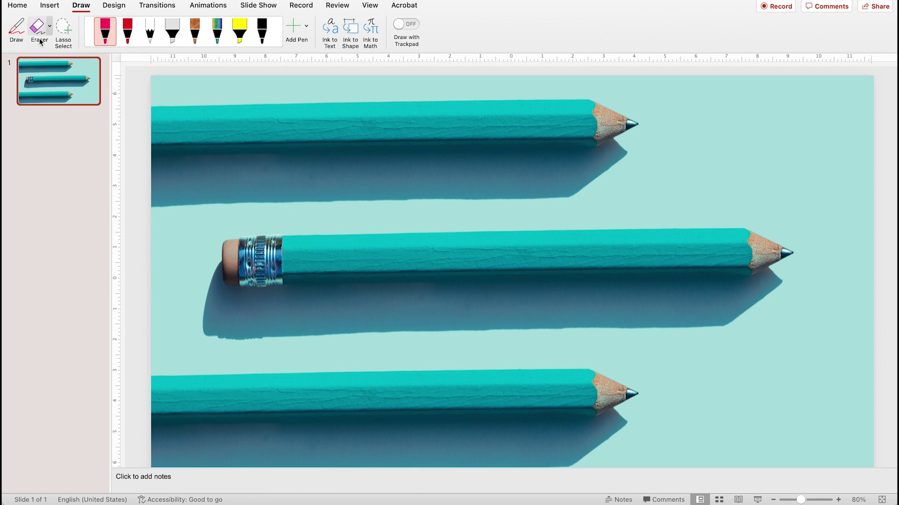
left_click(16, 30)
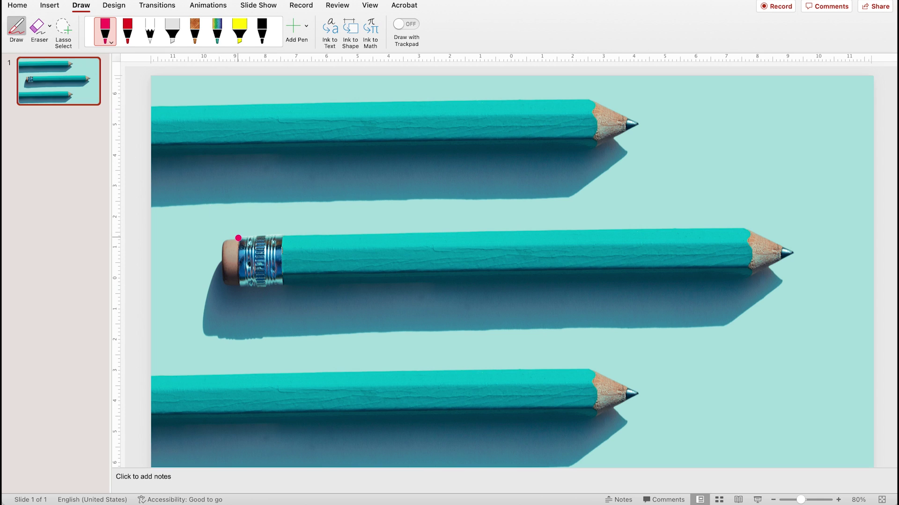
Trace the middle pencil's outline and a line along its body in pink ink, then stop drawing.
mouse_move(219, 238)
left_mouse_down()
mouse_move(216, 287)
mouse_move(727, 273)
mouse_move(777, 259)
mouse_move(744, 226)
mouse_move(269, 236)
mouse_move(241, 239)
mouse_move(238, 283)
left_mouse_up()
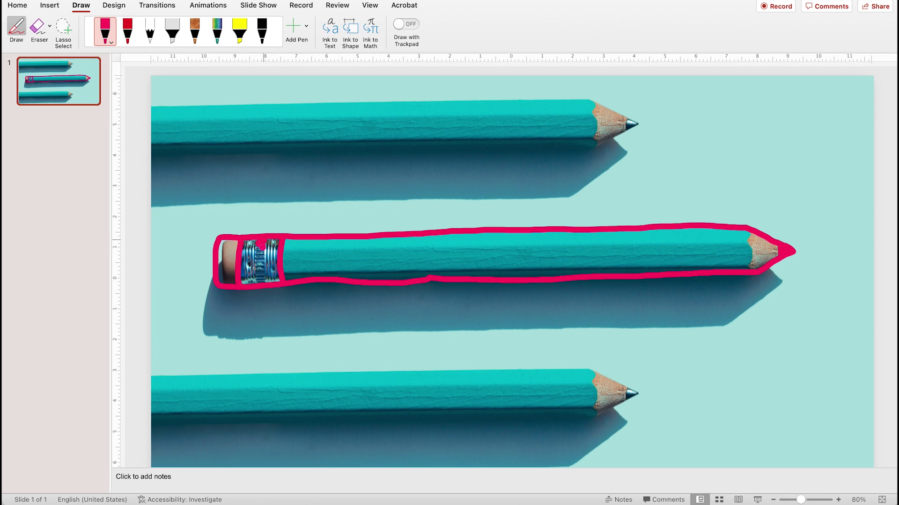
left_click_drag(288, 252, 729, 242)
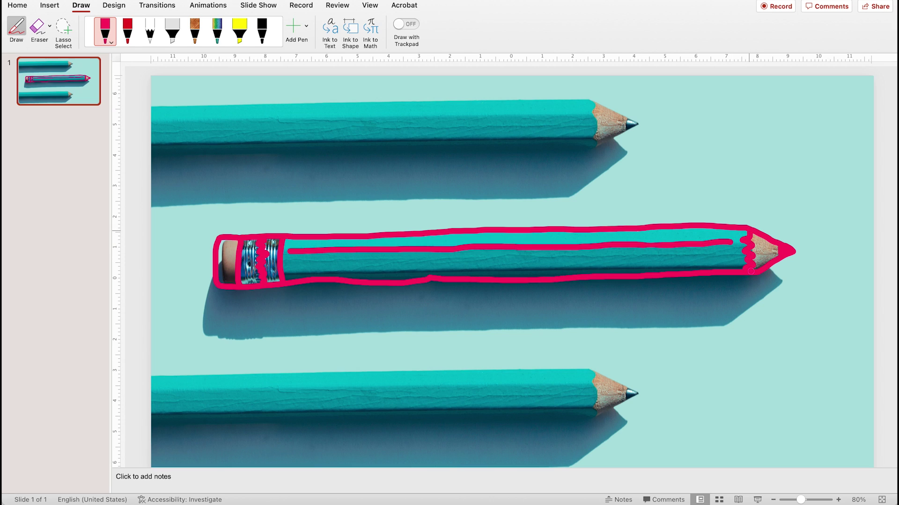
left_click(19, 31)
Delete the background pencil photo and select all the ink strokes.
left_click(288, 150)
key("Delete")
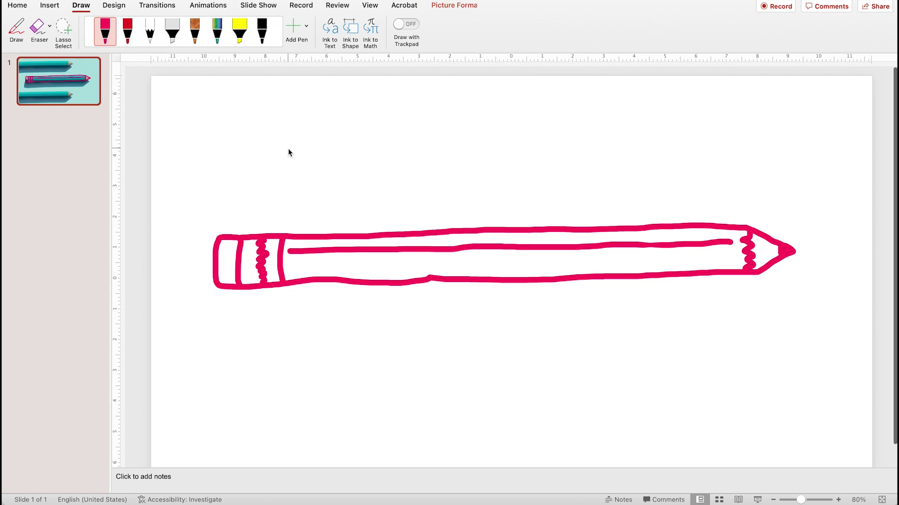
mouse_move(195, 186)
left_mouse_down()
mouse_move(647, 321)
mouse_move(818, 322)
left_mouse_up()
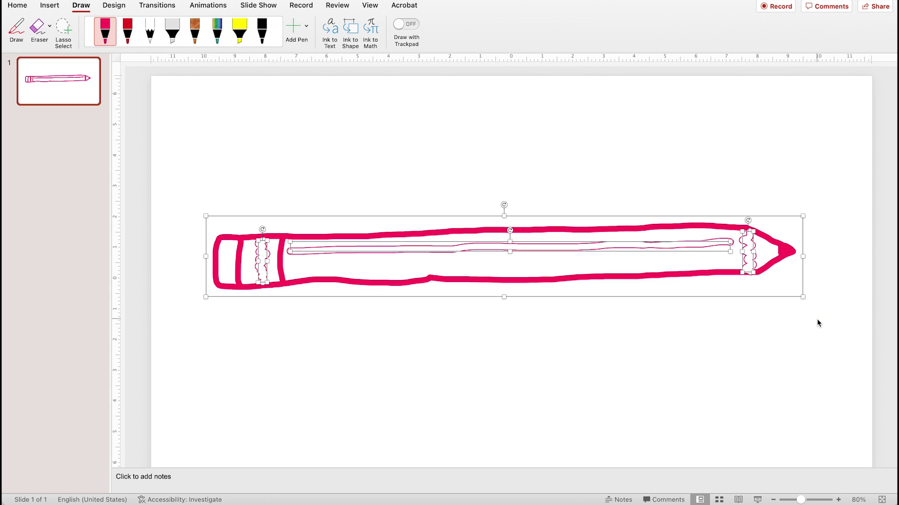
Format the ink strokes black with a 10 pt width.
right_click(783, 263)
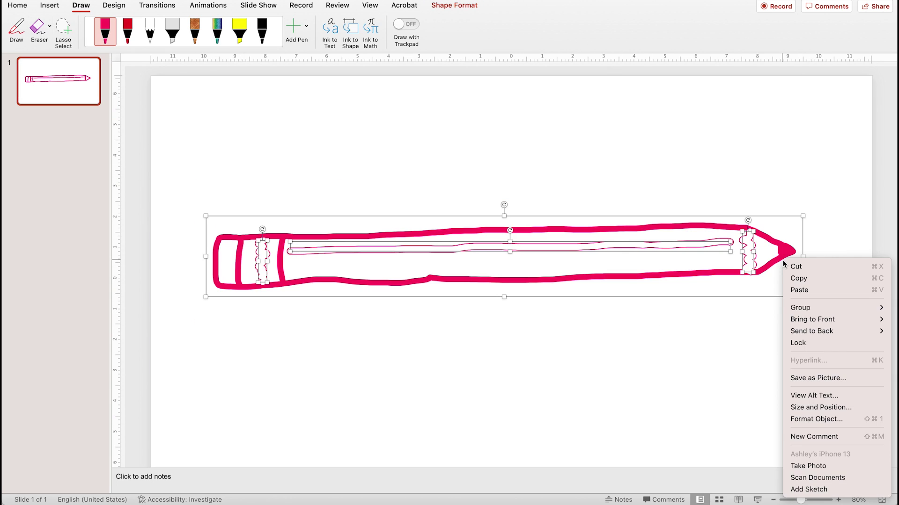
left_click(806, 420)
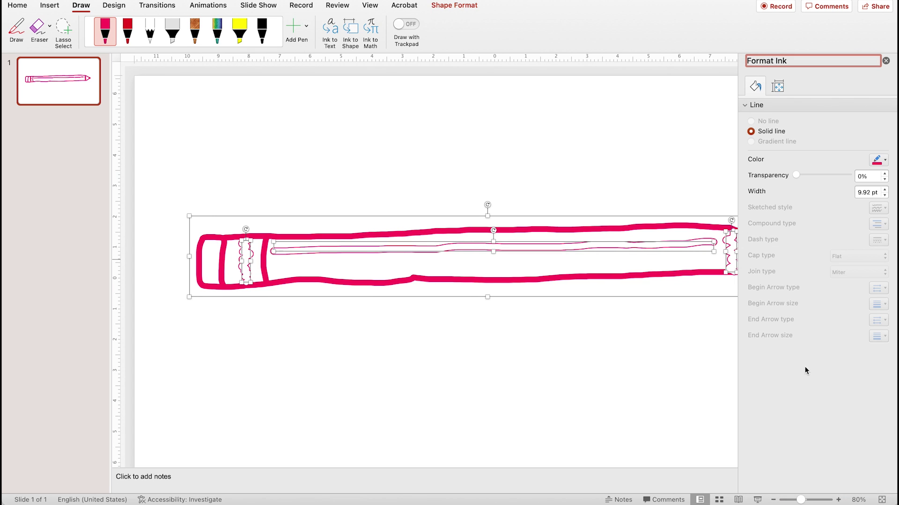
left_click(878, 161)
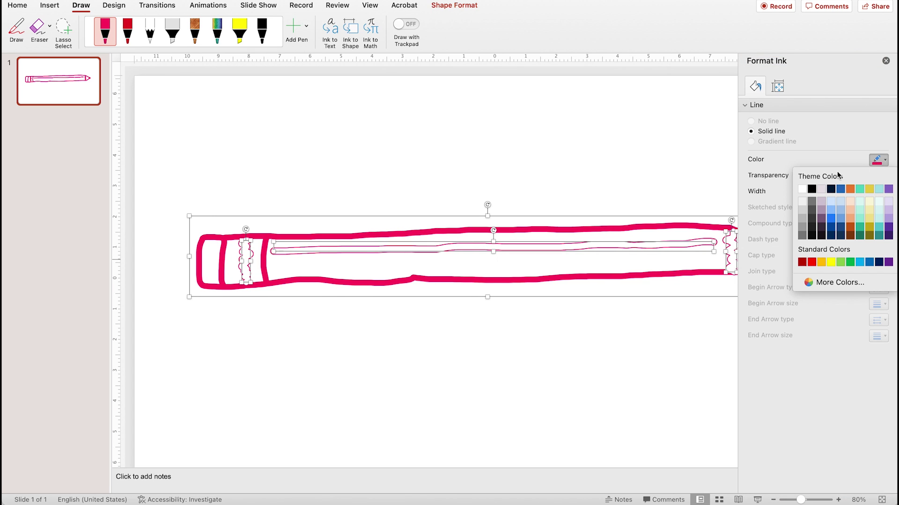
left_click(812, 189)
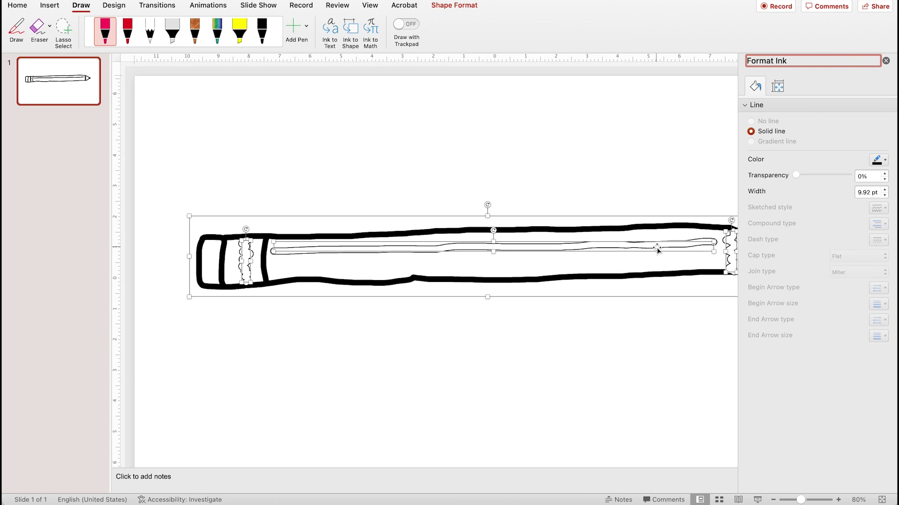
scroll(656, 248, "down", 3)
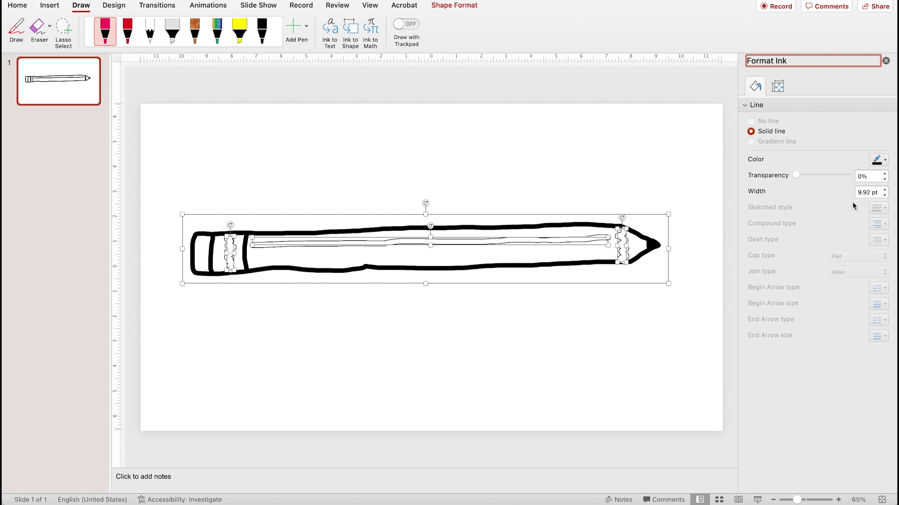
left_click(878, 194)
type("30")
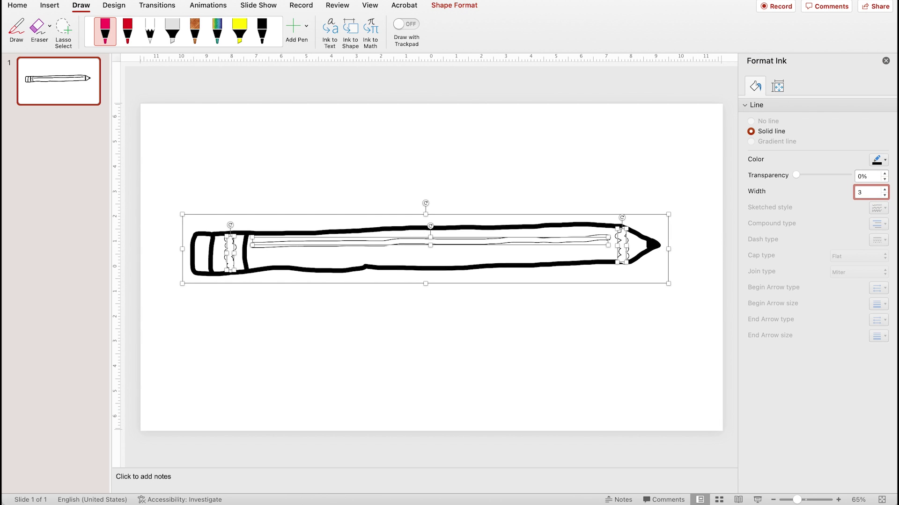
key("Return")
type("1")
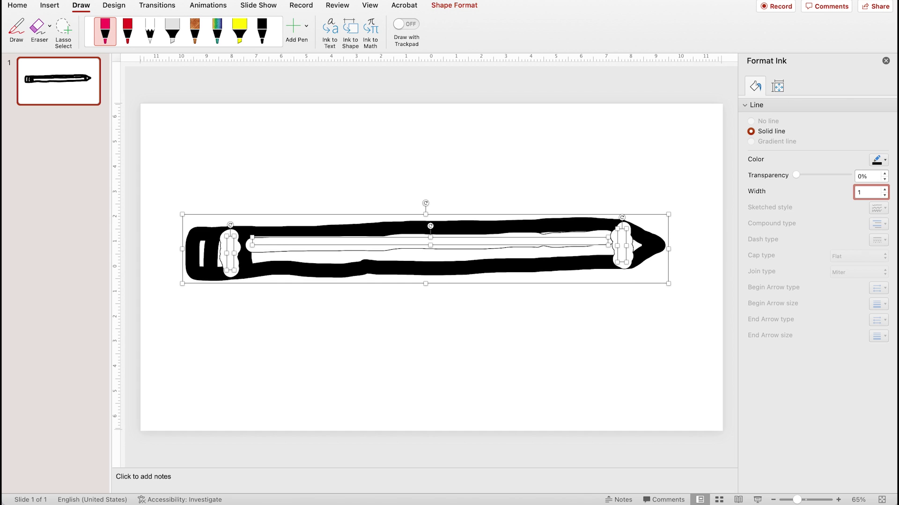
type("0")
key("Return")
left_click(512, 177)
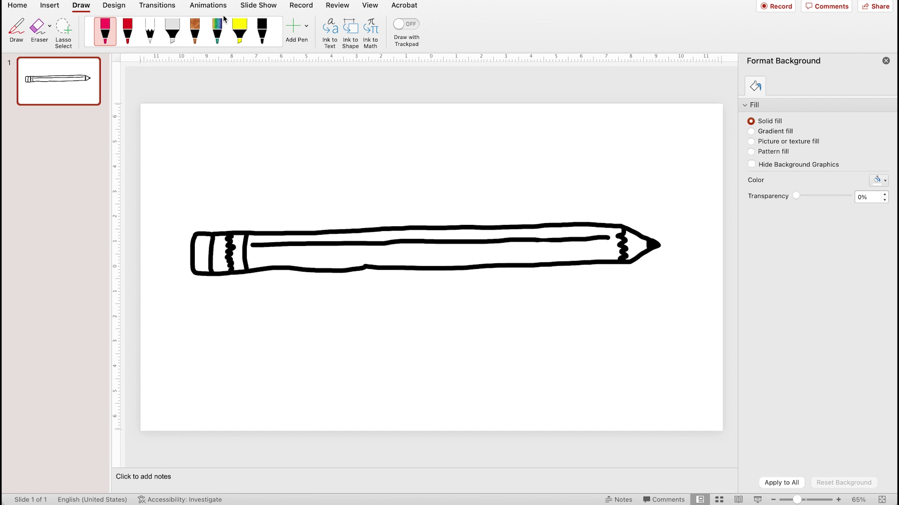
Apply the Replay ink animation to all the pencil strokes and show the Animation Pane.
left_click(214, 6)
left_click_drag(180, 207, 680, 292)
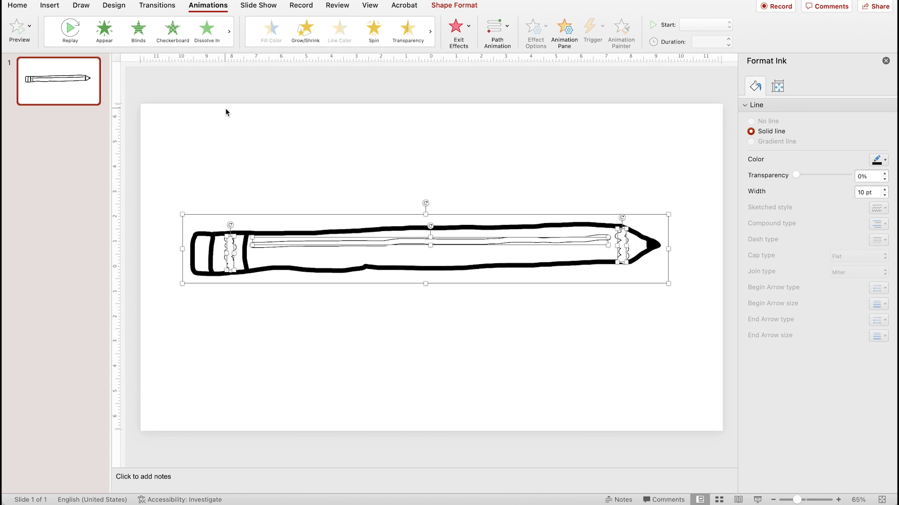
left_click(70, 31)
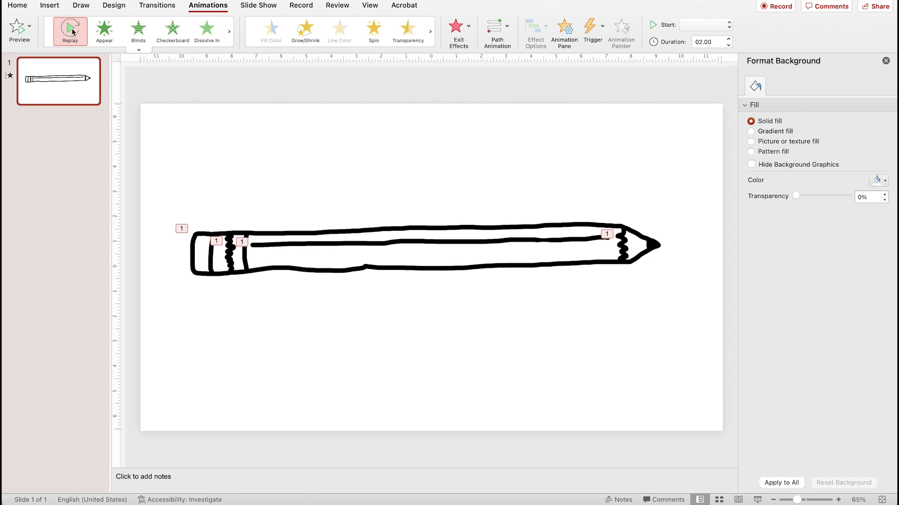
left_click(562, 33)
Set the Group 18 animation to start With Previous.
left_click(776, 112)
left_click(804, 123)
left_click(804, 133)
left_click(803, 142)
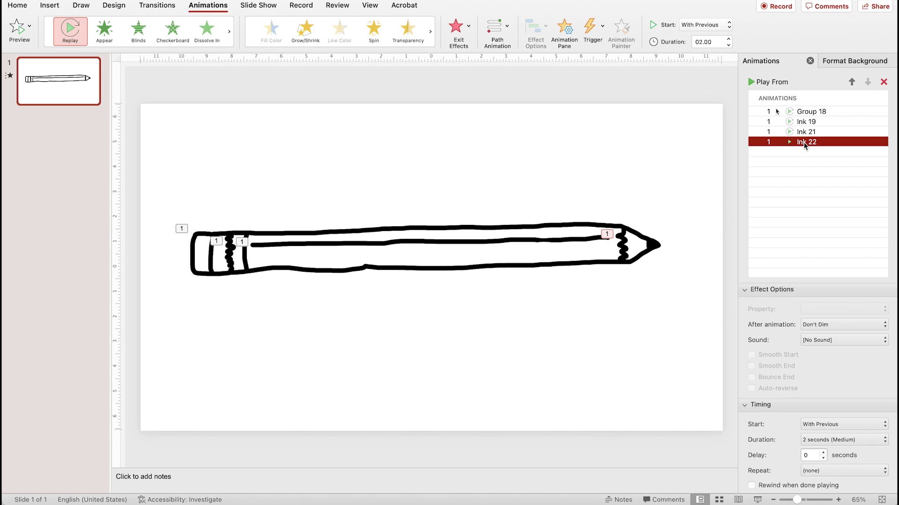
left_click(803, 114)
left_click(693, 26)
left_click(700, 36)
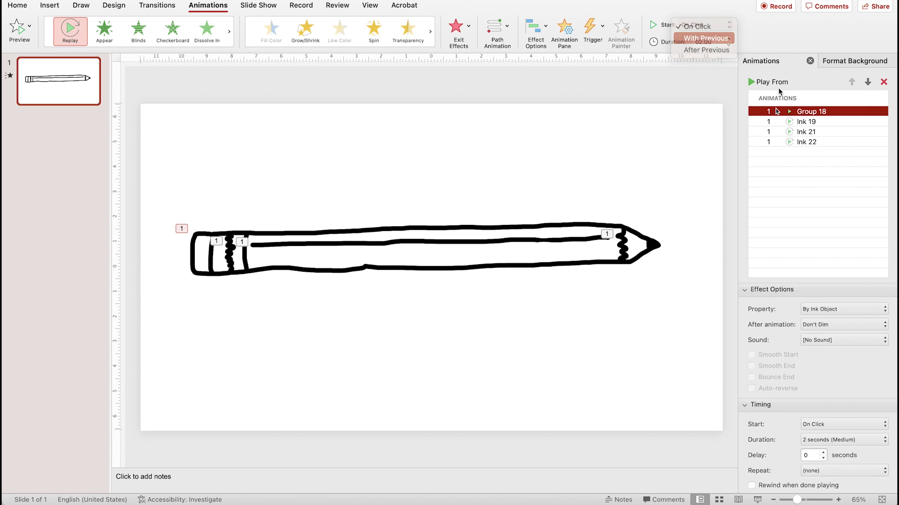
Set Inks 19, 21 and 22 to start After Previous.
left_click(805, 122)
left_click(806, 142, "shift")
left_click(833, 424)
left_click(822, 439)
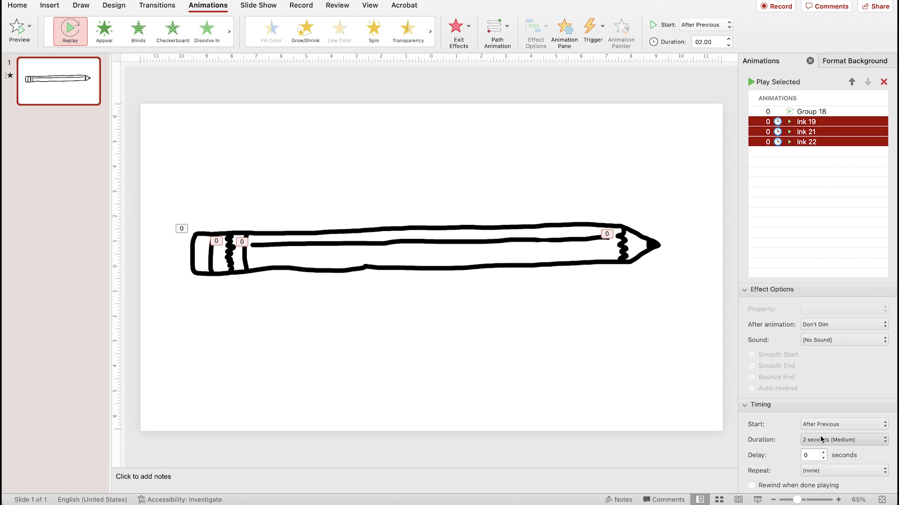
Check each ink animation and preview the pencil sequence from the start.
left_click(806, 122)
left_click(807, 133)
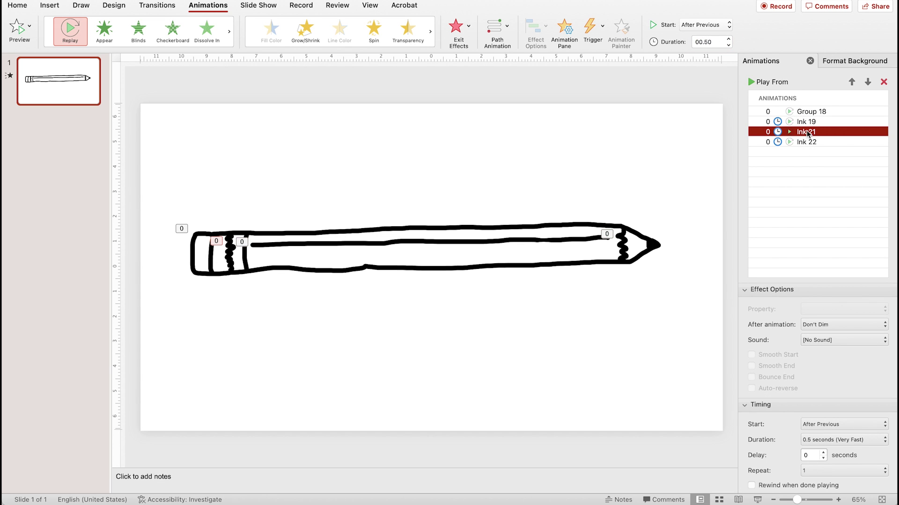
left_click(806, 142)
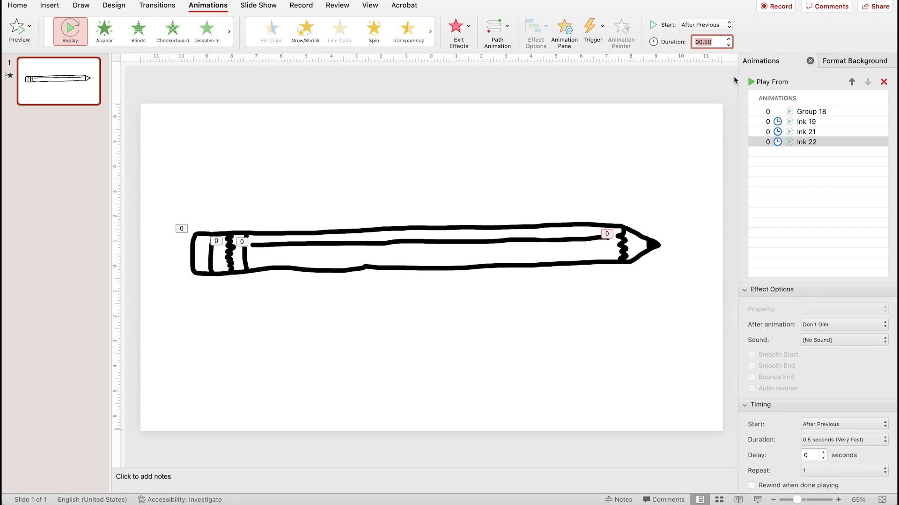
left_click(752, 82)
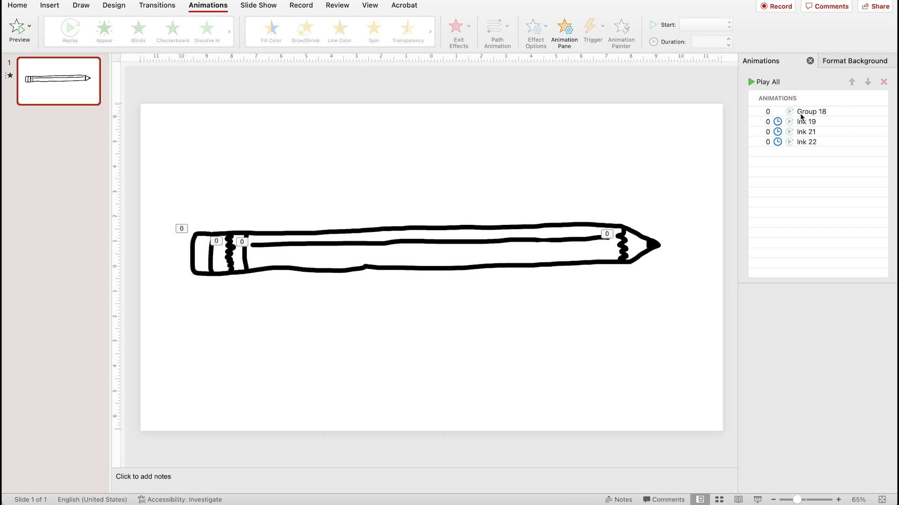
Drag the long body line above the pencil, then undo the move.
left_click(526, 236)
left_click_drag(525, 237, 524, 200)
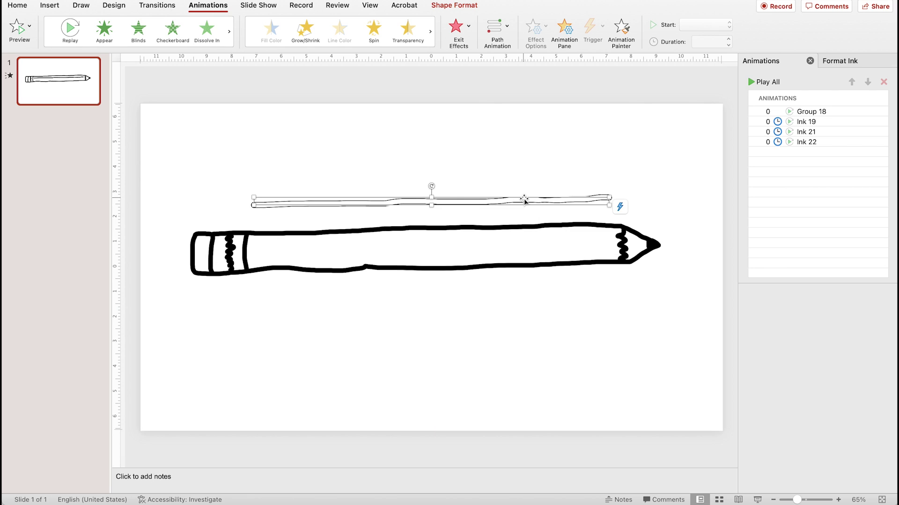
key("super+z")
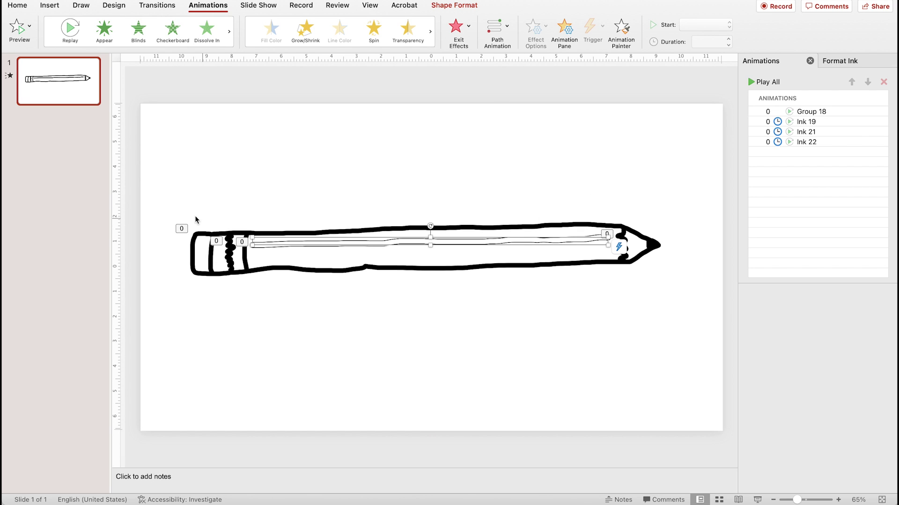
Group the pencil outline and all its ink strokes into one object with Option+Command+G.
mouse_move(161, 195)
left_mouse_down()
mouse_move(649, 312)
mouse_move(689, 313)
left_mouse_up()
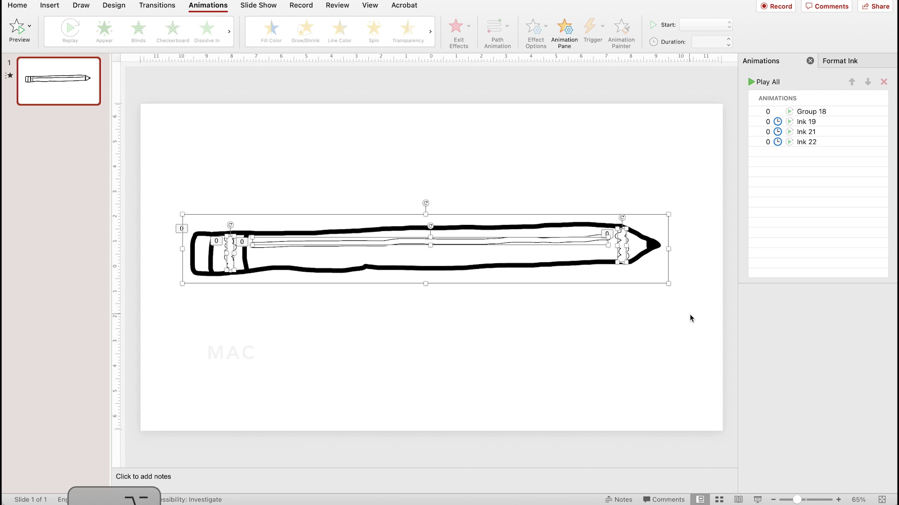
key("alt+super+g")
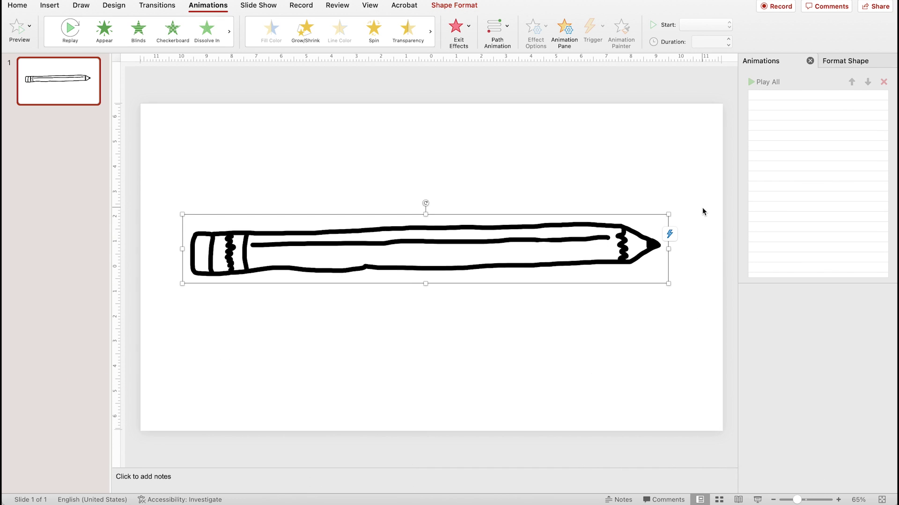
Apply a Replay animation to the pencil group, keeping Sequence set to By Ink Object.
left_click(70, 29)
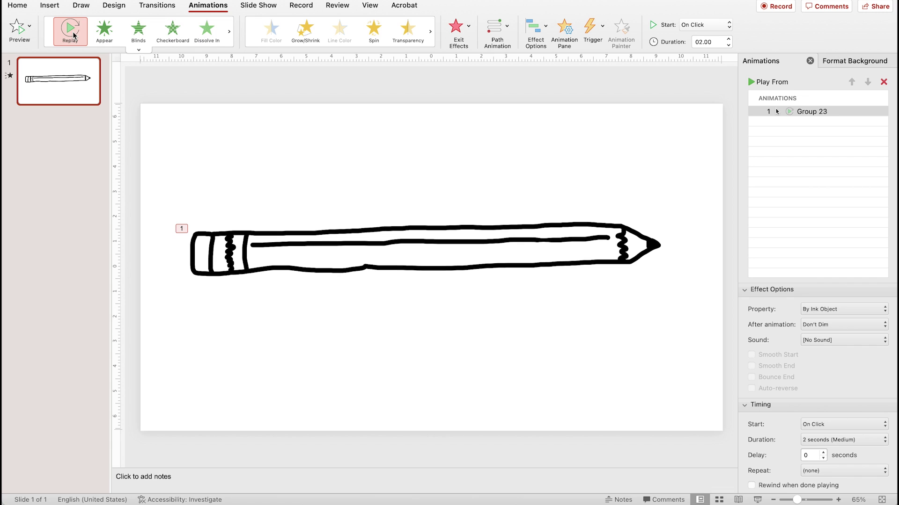
left_click(546, 27)
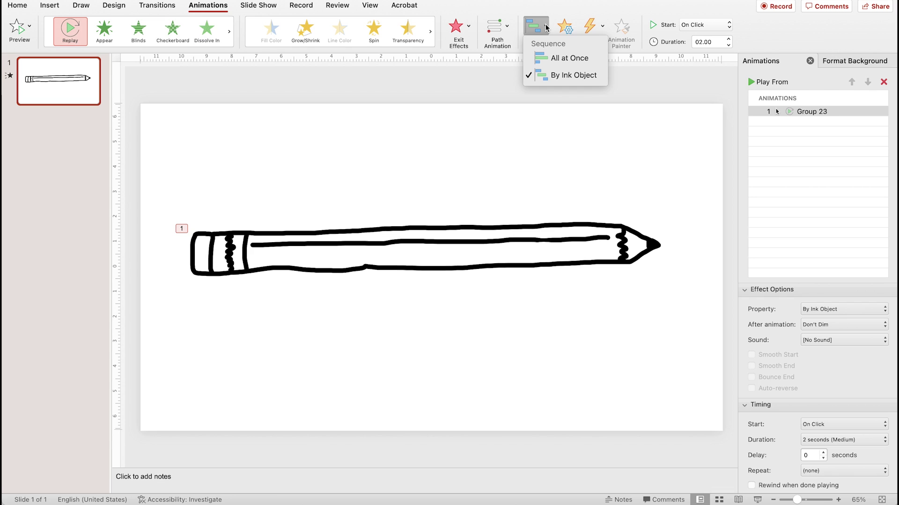
left_click(547, 28)
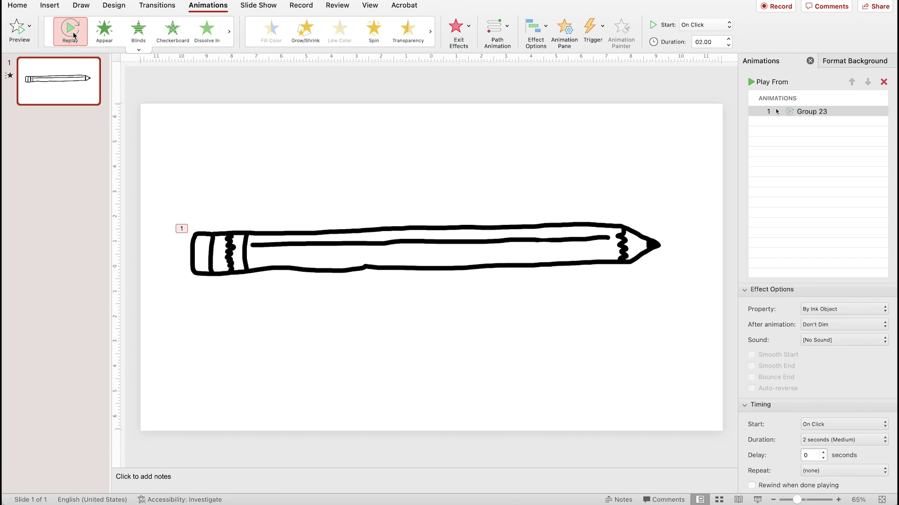
Tilt the pencil group about 32 degrees, shrink it and move it right.
left_click(427, 243)
left_click_drag(428, 199, 461, 190)
mouse_move(240, 101)
left_mouse_down()
mouse_move(259, 124)
mouse_move(324, 156)
left_mouse_up()
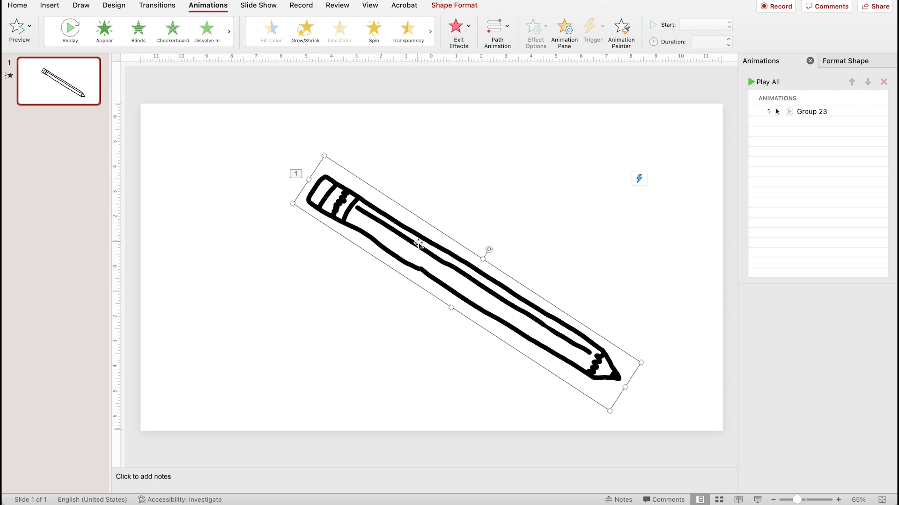
left_click_drag(427, 242, 499, 235)
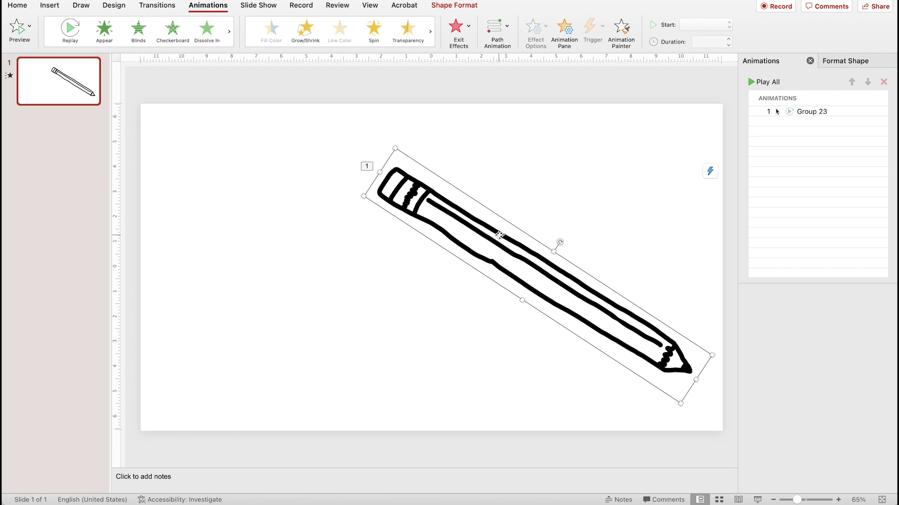
left_click(238, 119)
Draw a freehand baseline leftward from the pencil tip with a pen.
left_click(75, 10)
left_click(16, 28)
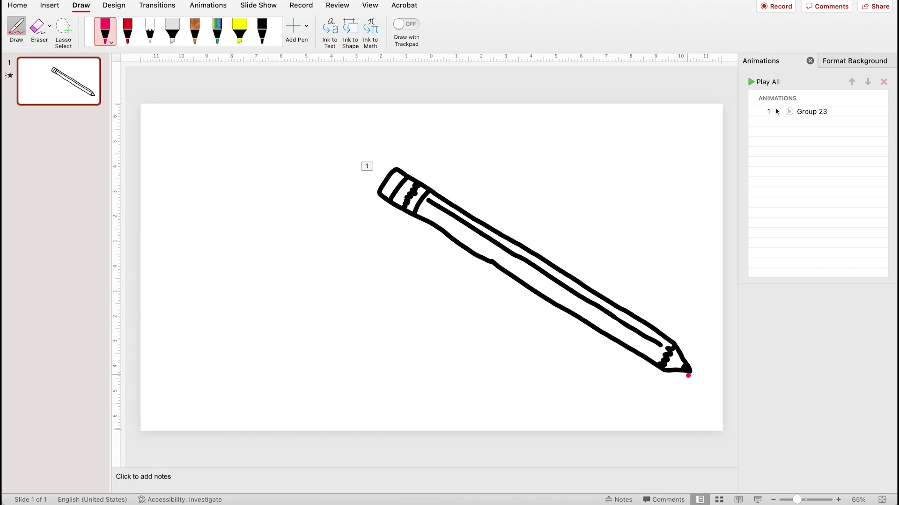
left_click_drag(622, 378, 125, 378)
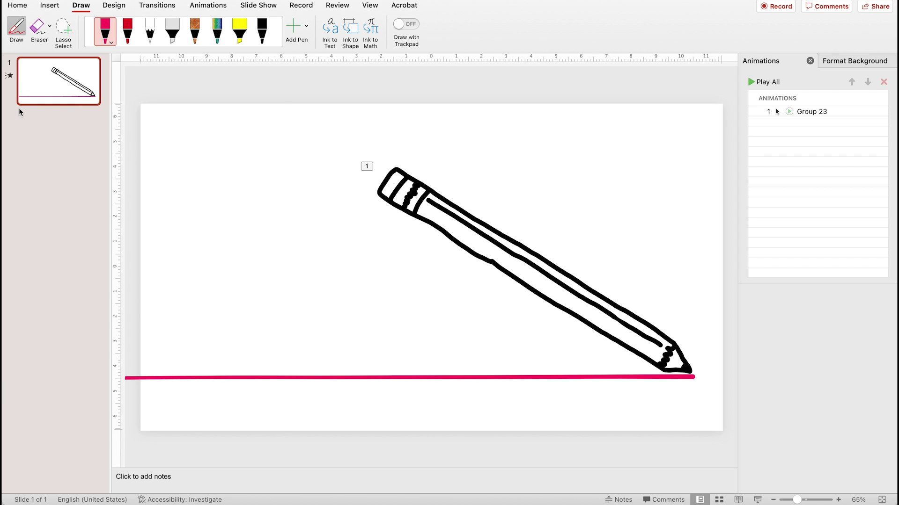
left_click(17, 28)
Recolour the drawn baseline black in the ink format options.
left_click(439, 378)
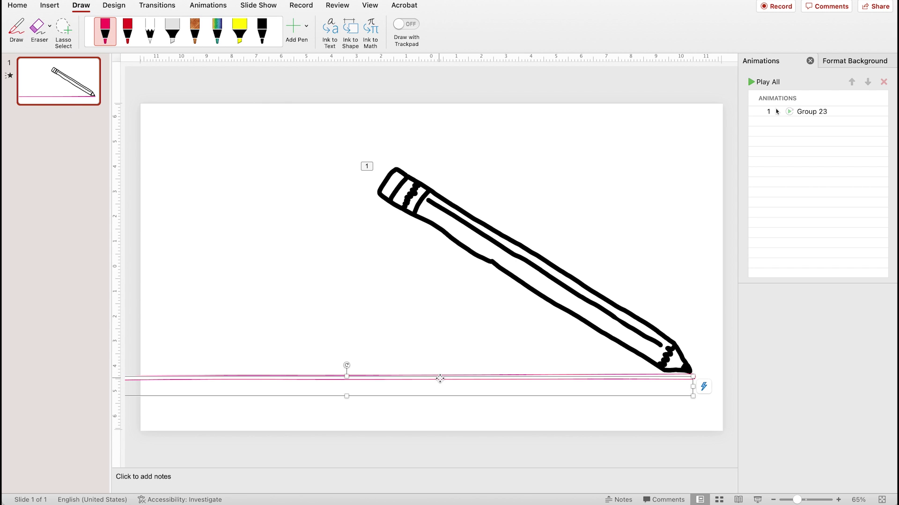
left_click(854, 60)
left_click(878, 160)
left_click(812, 192)
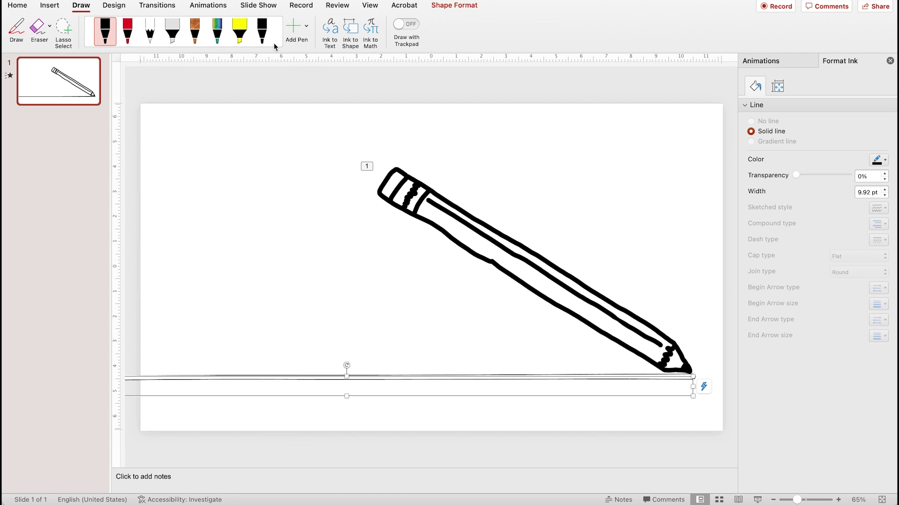
left_click(218, 7)
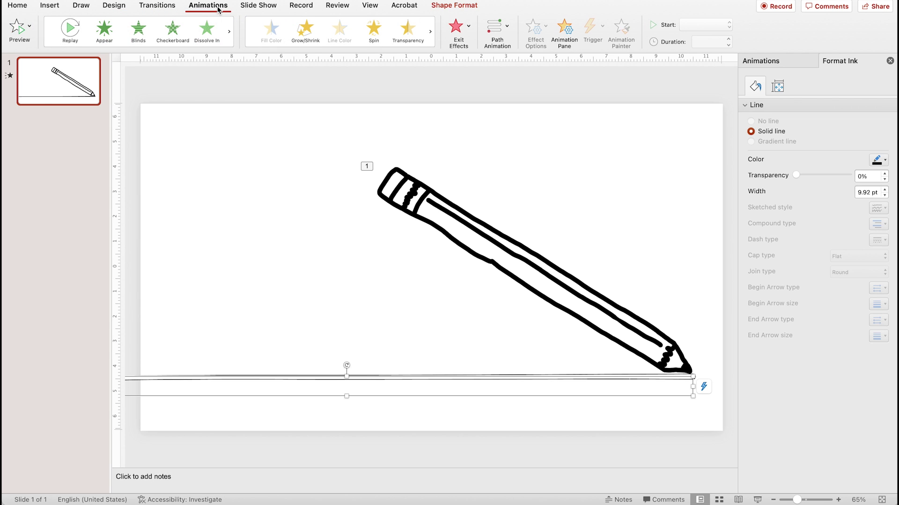
Give the baseline a Replay animation starting After Previous, then select the pencil group.
left_click(72, 32)
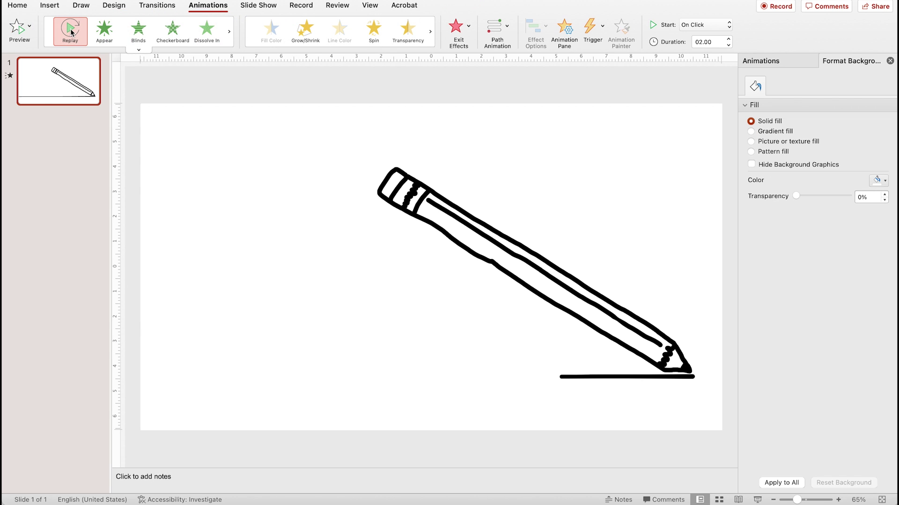
left_click(761, 61)
left_click(827, 425)
left_click(814, 441)
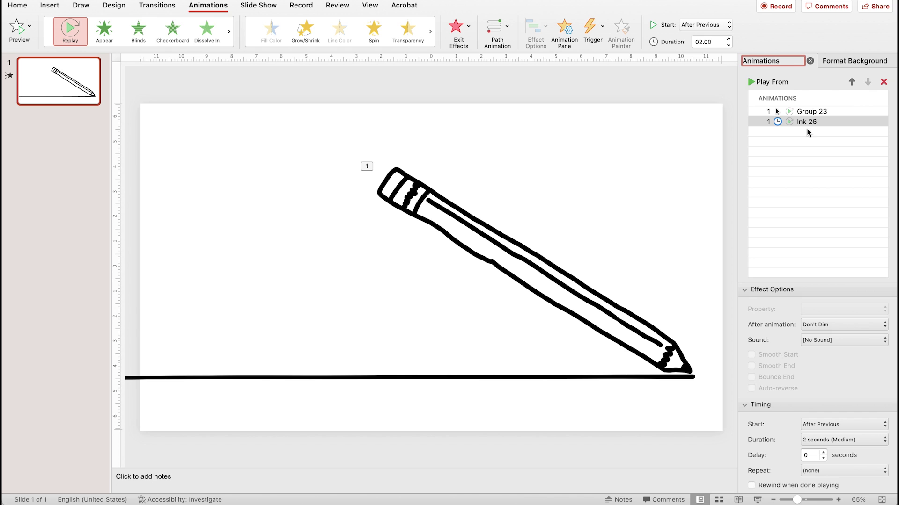
left_click(407, 177)
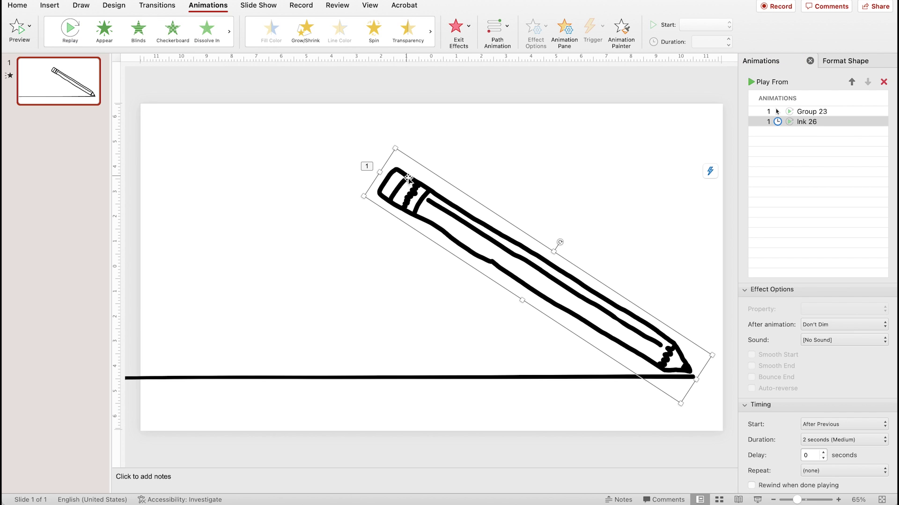
left_click(461, 28)
Add a 2-second Fly Out exit To Left starting With Previous to the pencil, then preview.
left_click(627, 137)
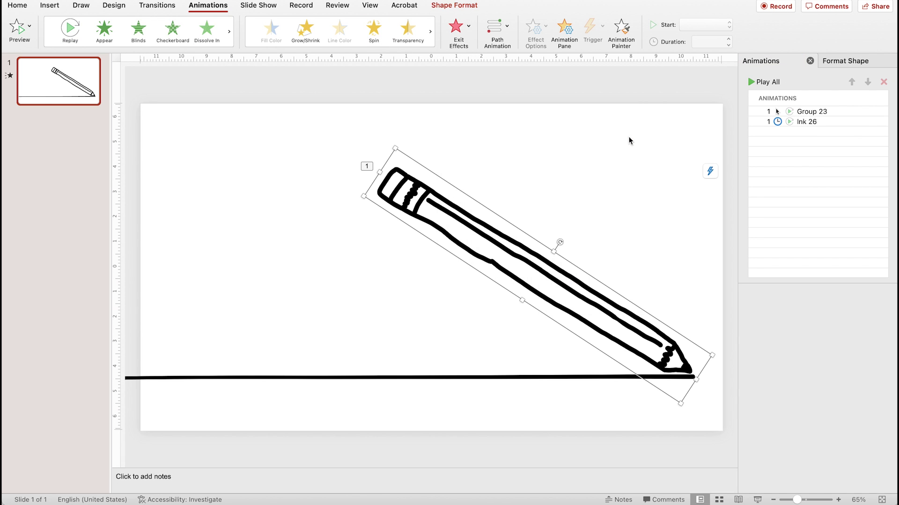
left_click(825, 311)
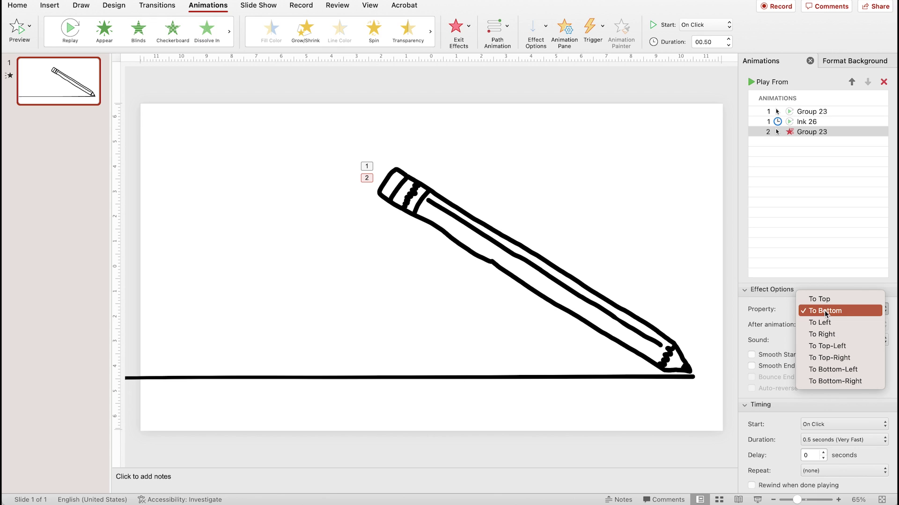
left_click(826, 324)
left_click(820, 425)
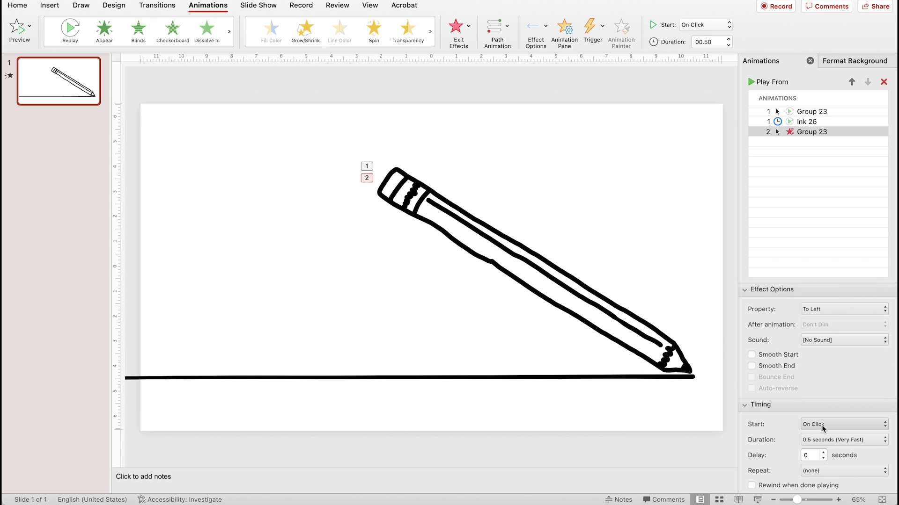
left_click(824, 439)
left_click(812, 131)
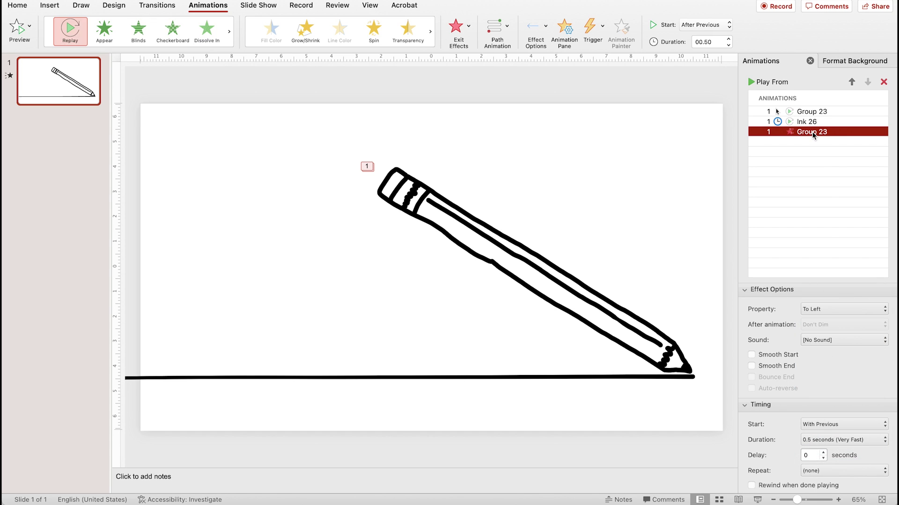
left_click(709, 42)
type("2")
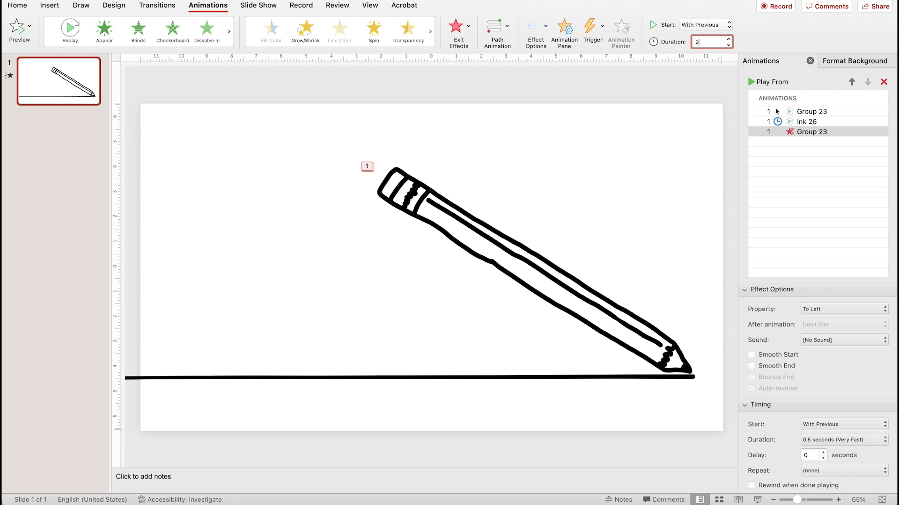
key("Return")
left_click(751, 82)
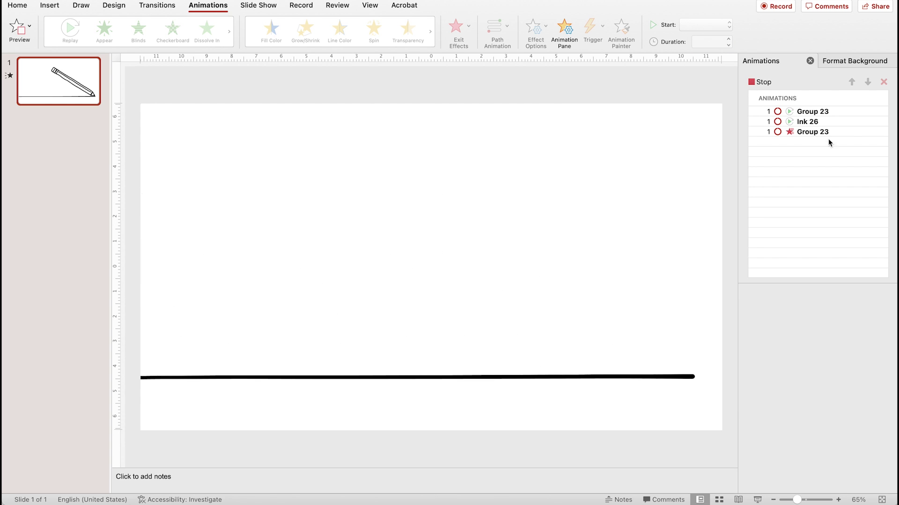
Stop and replay the animation preview from the start to check the pencil's exit.
left_click(757, 82)
left_click(753, 82)
left_click(751, 82)
left_click(751, 82)
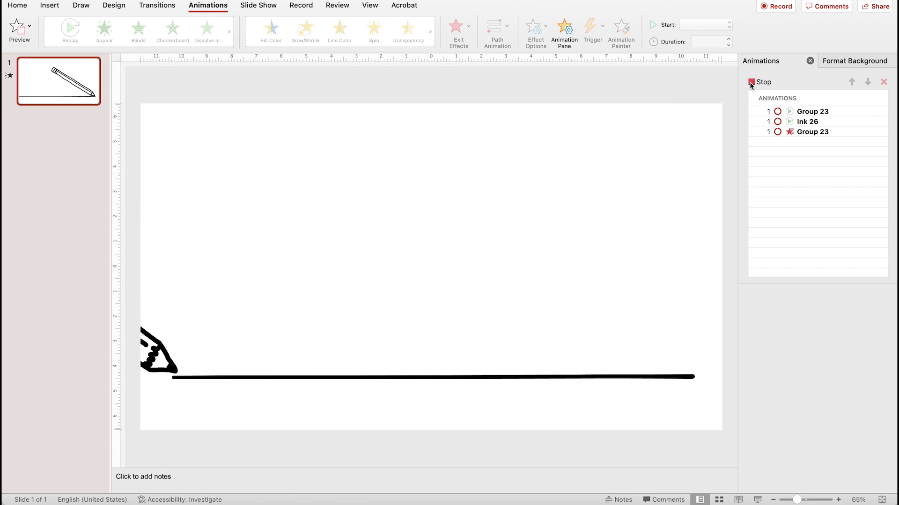
Tilt the pencil steeper, put its tip on the baseline's right end, and start the slide show.
left_click(526, 256)
left_click_drag(560, 242, 573, 253)
mouse_move(513, 262)
left_mouse_down()
mouse_move(579, 207)
mouse_move(501, 118)
mouse_move(514, 137)
left_mouse_up()
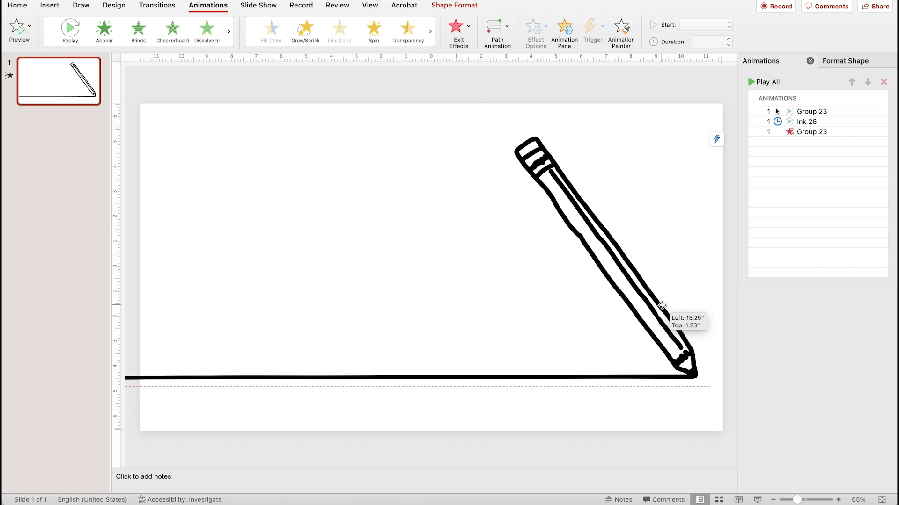
left_click(716, 209)
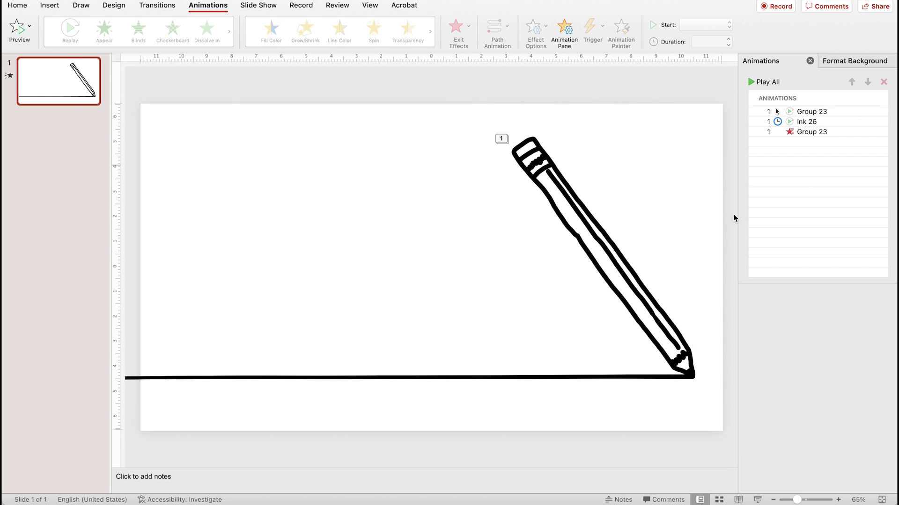
left_click(758, 500)
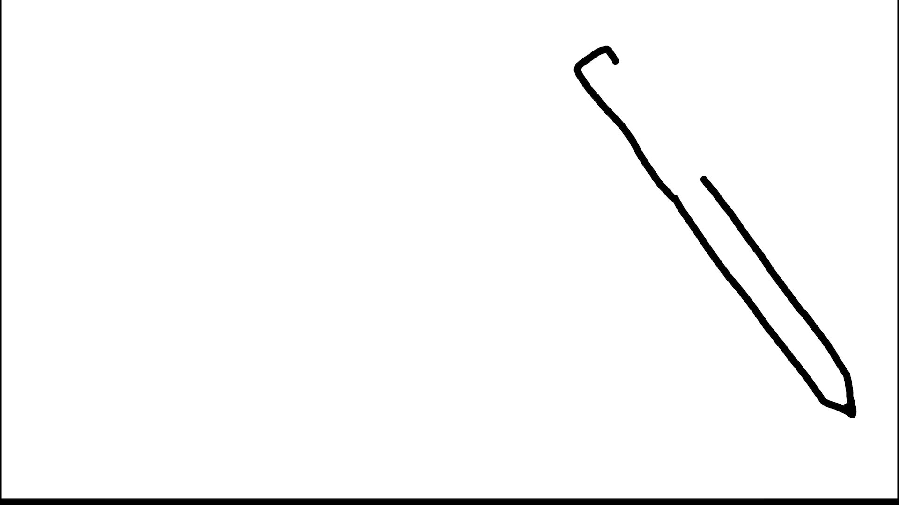